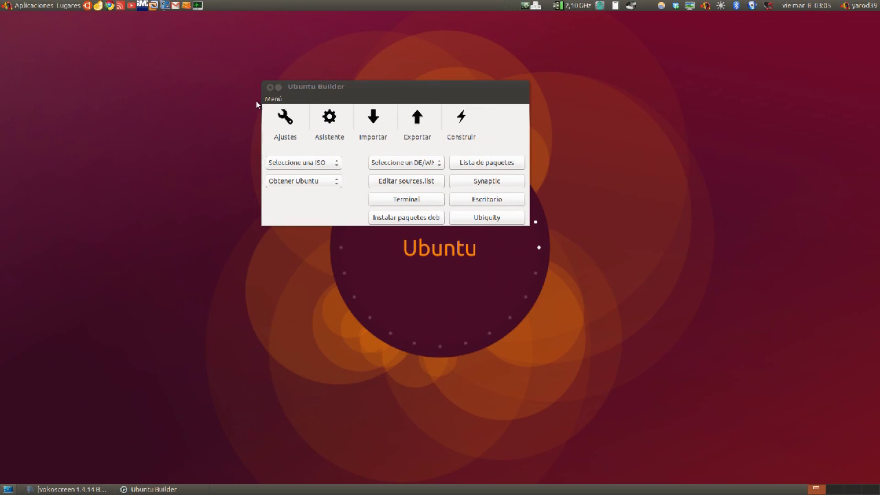
Step: Check the program's version and licence information in Acerca de, and close it
left_click(275, 99)
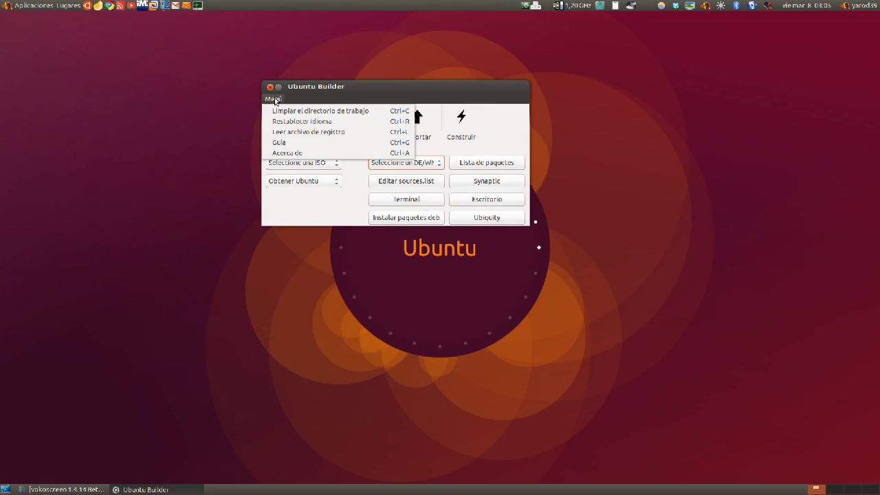
left_click(289, 153)
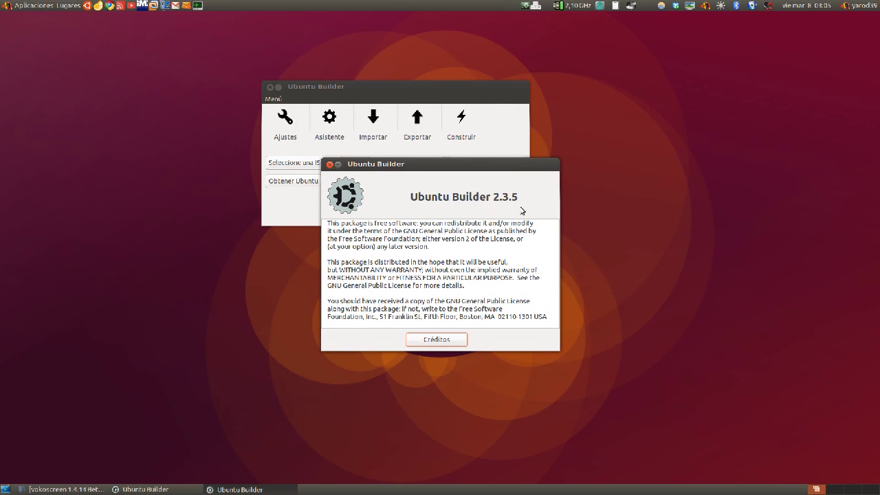
left_click(330, 166)
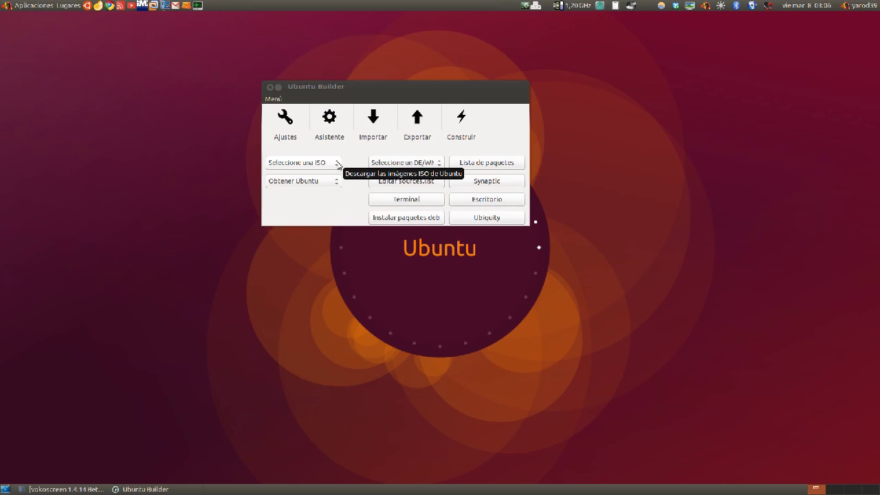
Step: Review the available ISO sources and the Ubuntu download variants without choosing any
left_click(338, 163)
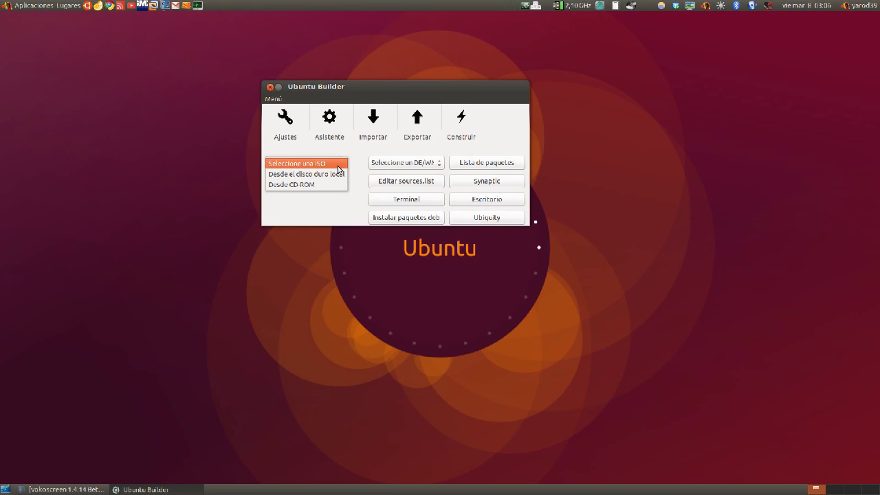
left_click(338, 165)
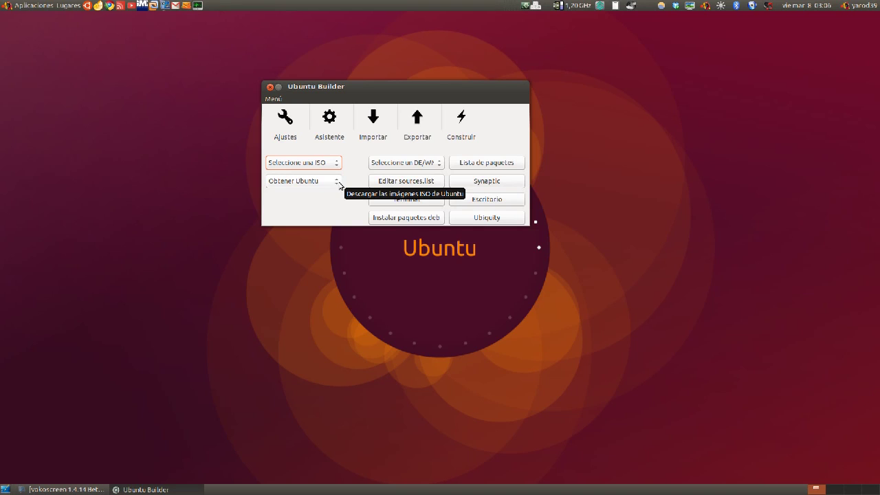
left_click(337, 181)
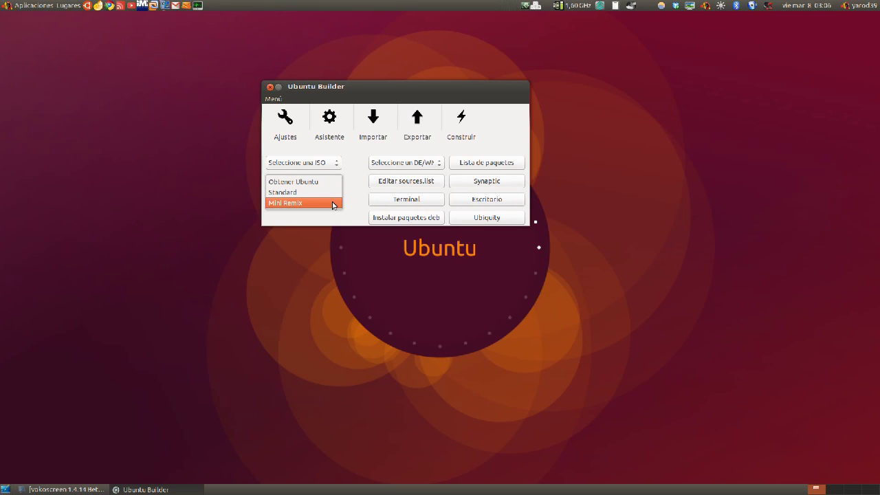
left_click(332, 182)
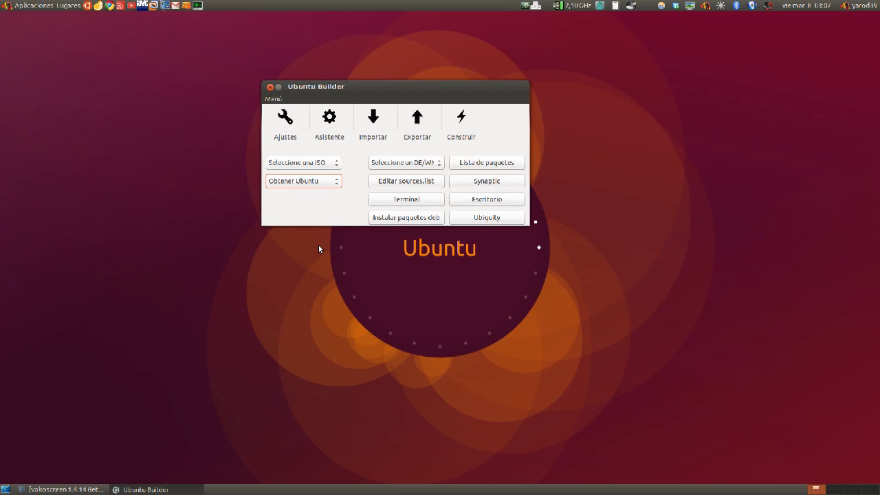
Step: Review the available desktop environments without choosing one, and view the sources.list contents without saving changes
left_click(441, 165)
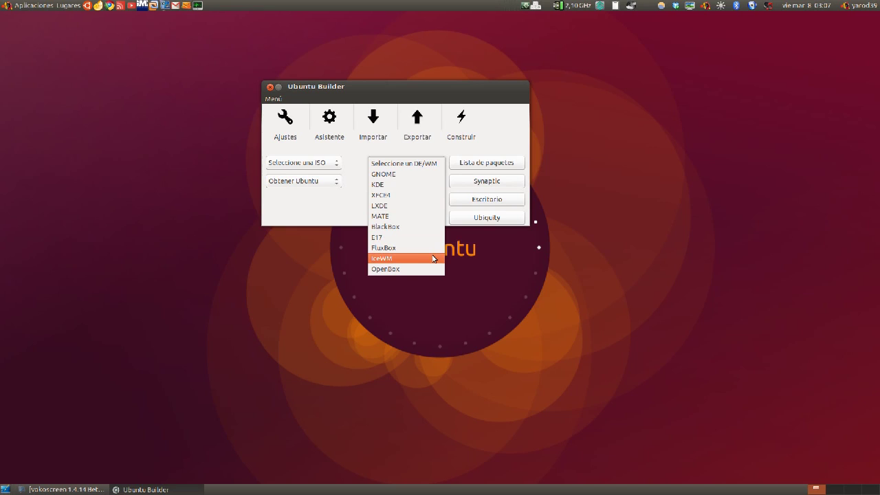
left_click(418, 164)
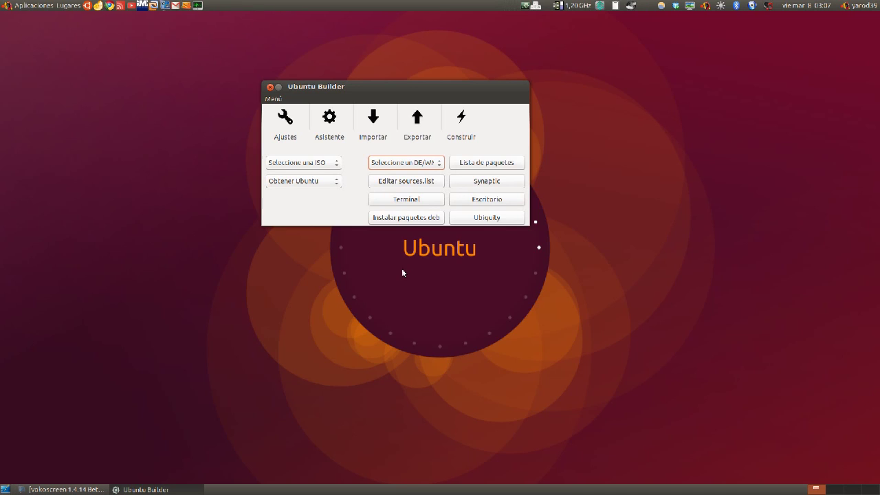
left_click(405, 183)
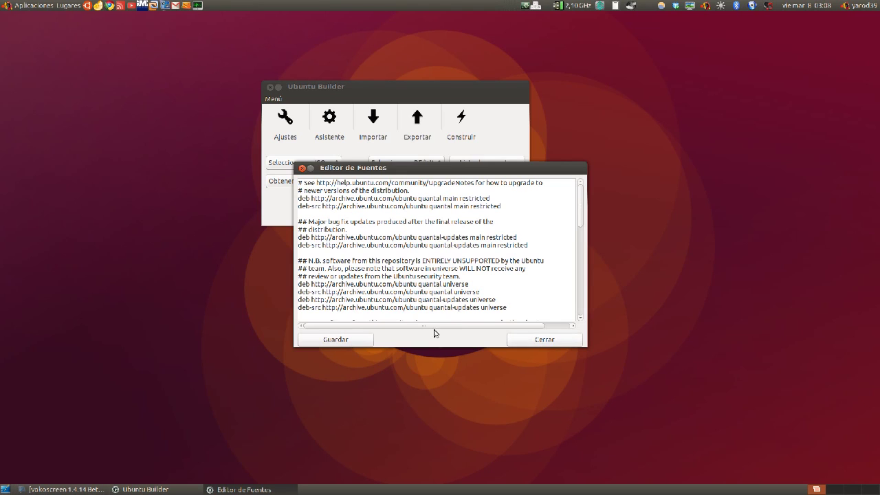
left_click(544, 341)
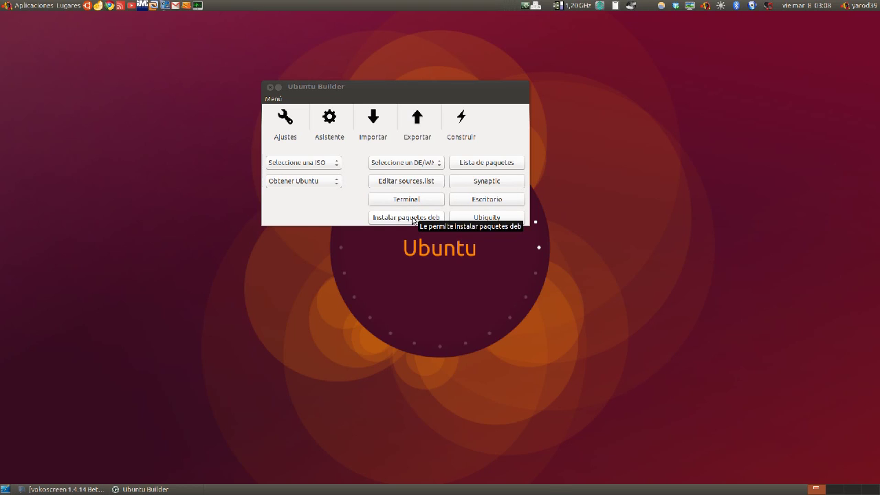
Step: Browse the installable DEB packages in /var/cache/apt/archives and cancel without selecting one
left_click(413, 218)
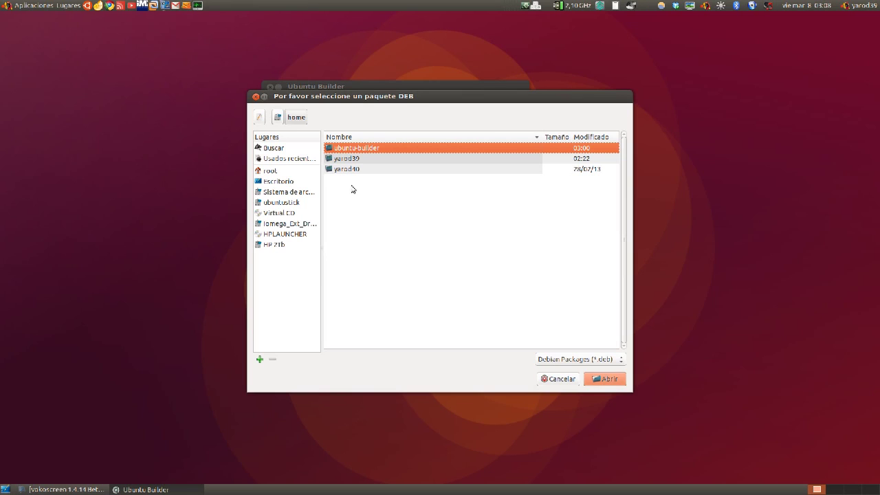
left_click(278, 194)
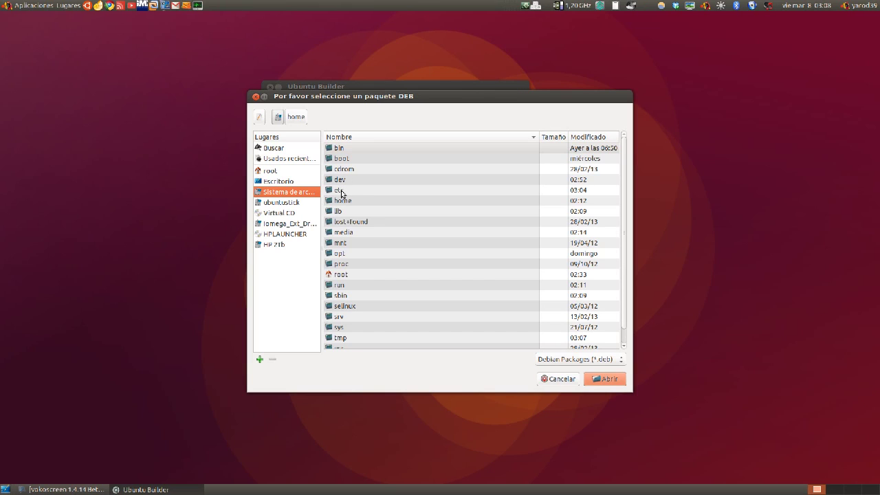
scroll(360, 331, "down", 1)
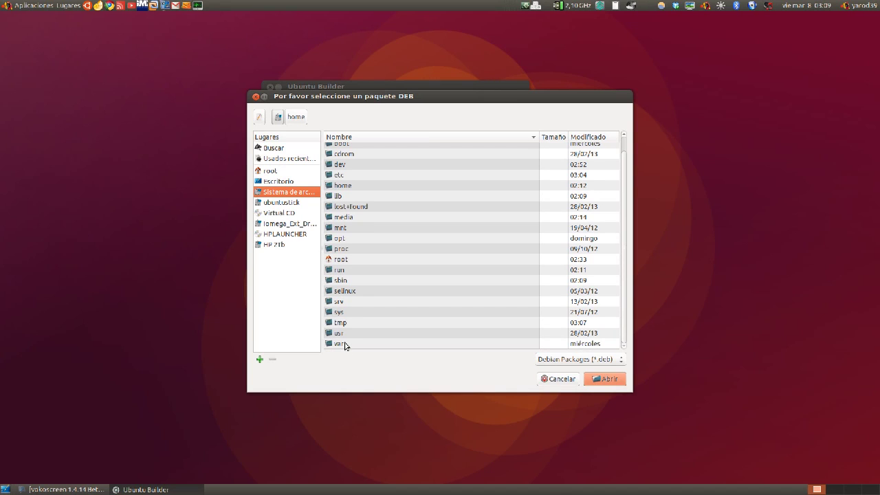
double_click(340, 344)
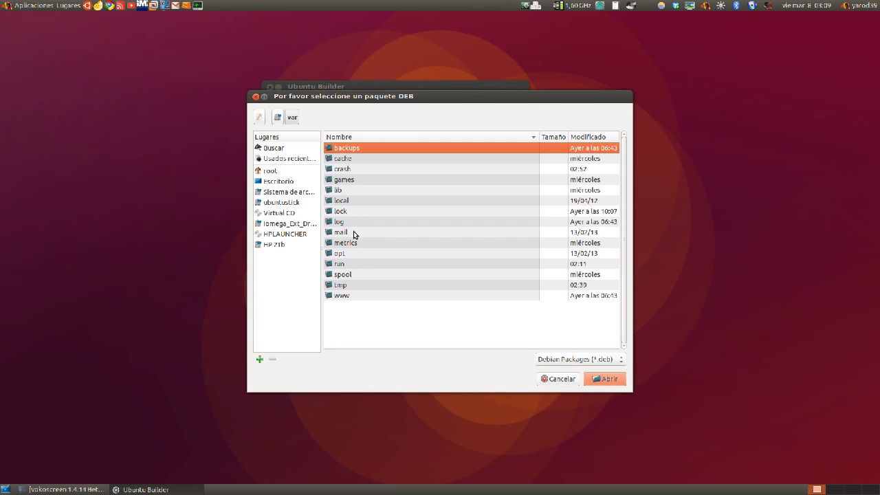
double_click(353, 161)
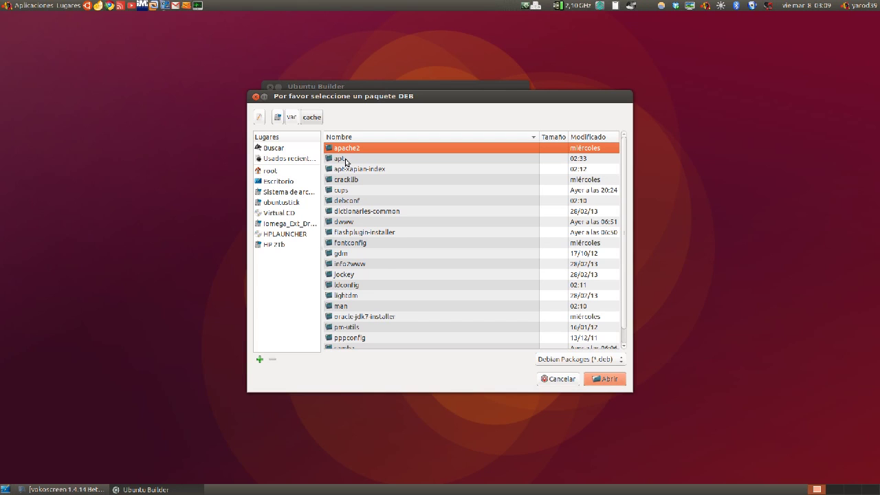
double_click(346, 159)
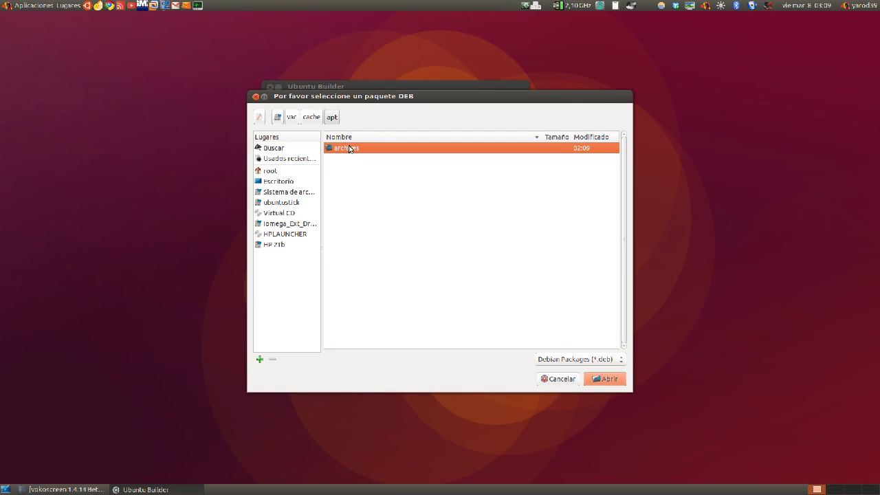
double_click(349, 149)
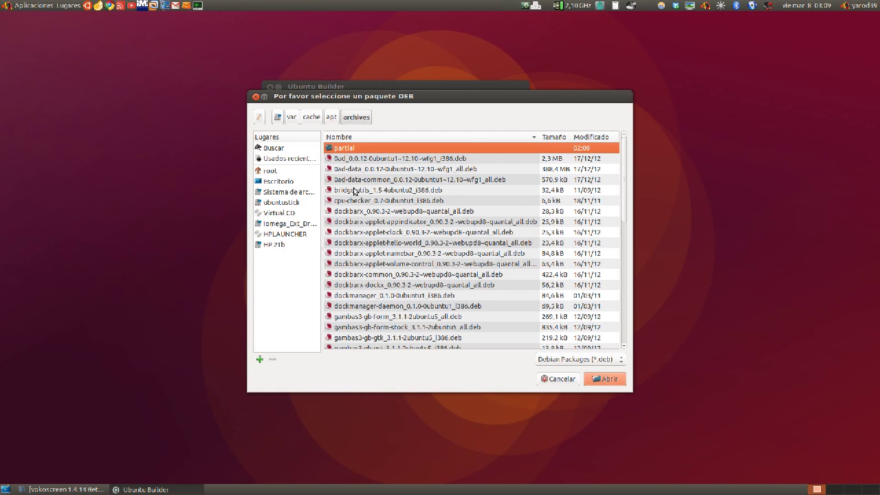
scroll(354, 192, "down", 2)
scroll(360, 200, "down", 5)
scroll(360, 201, "down", 3)
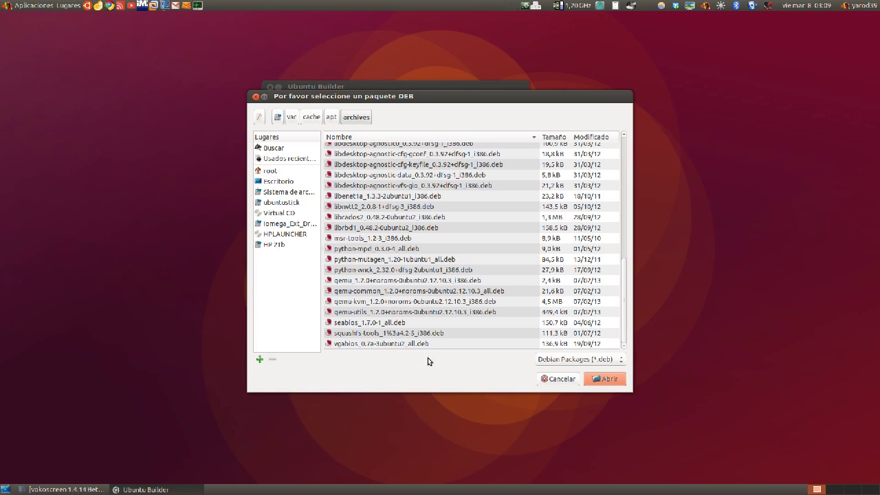
left_click(550, 379)
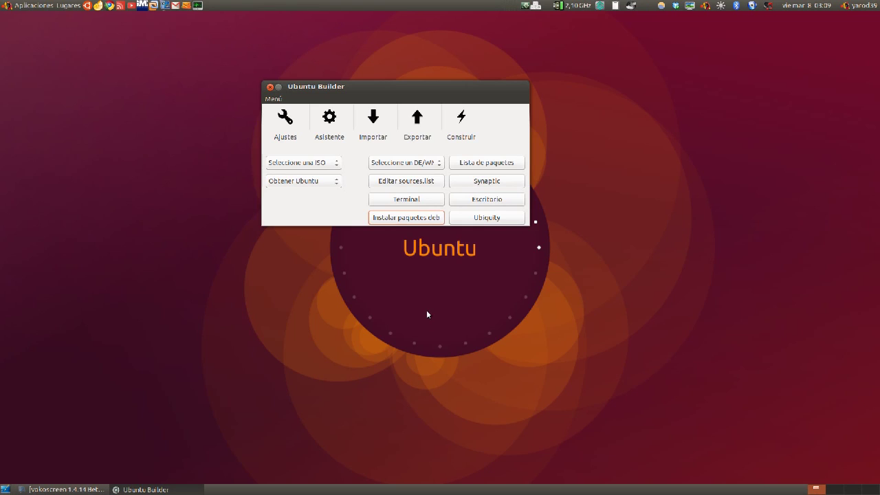
Step: View the image's package list in gedit and its Synaptic package manager, closing each without changes
left_click(481, 165)
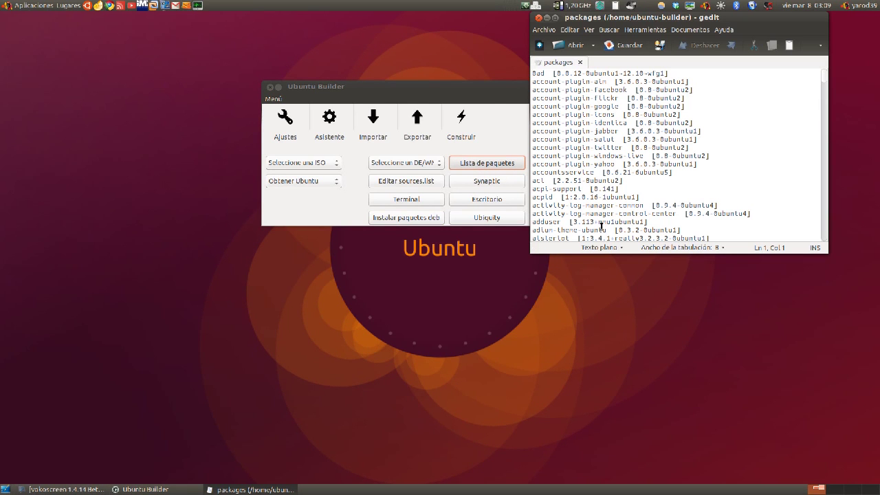
scroll(605, 206, "down", 20)
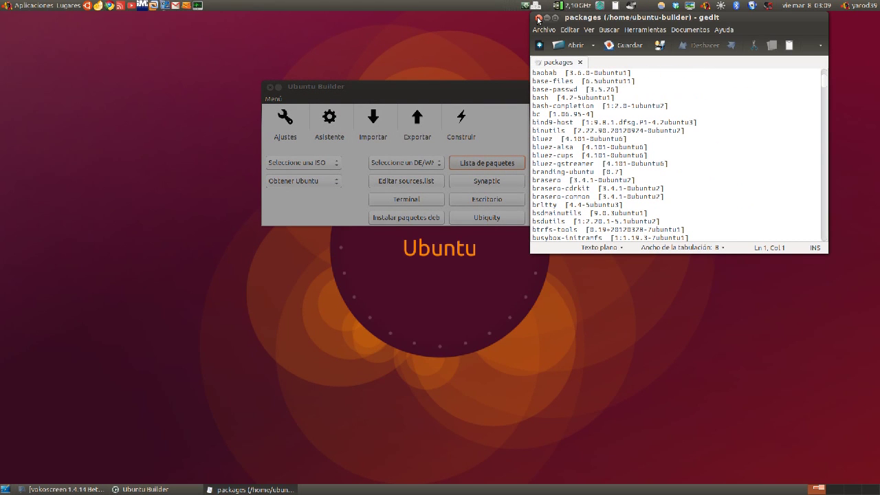
left_click(538, 19)
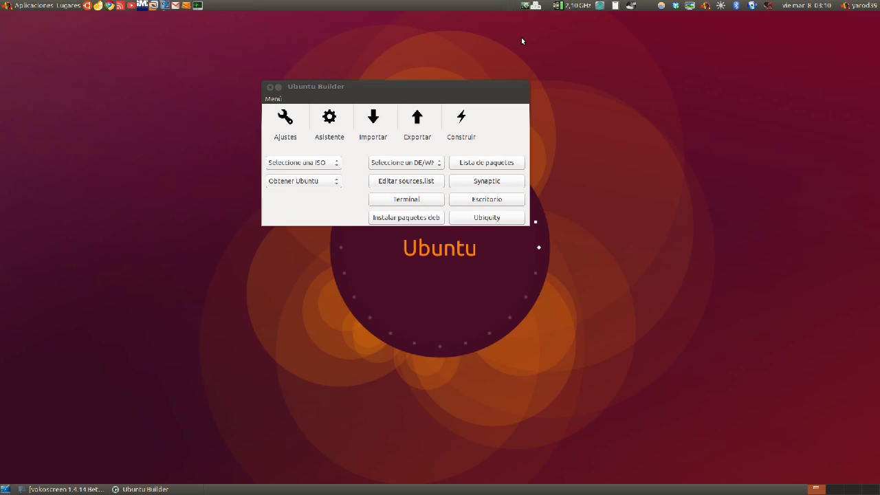
left_click(495, 181)
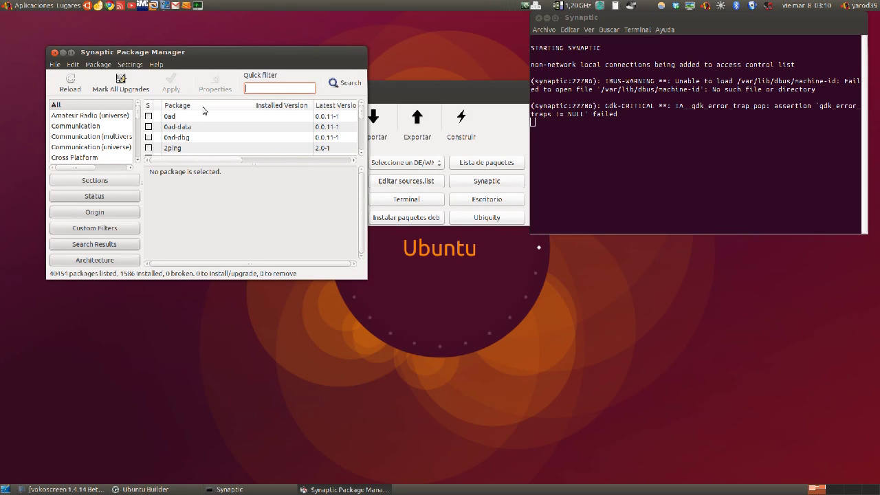
left_click(55, 53)
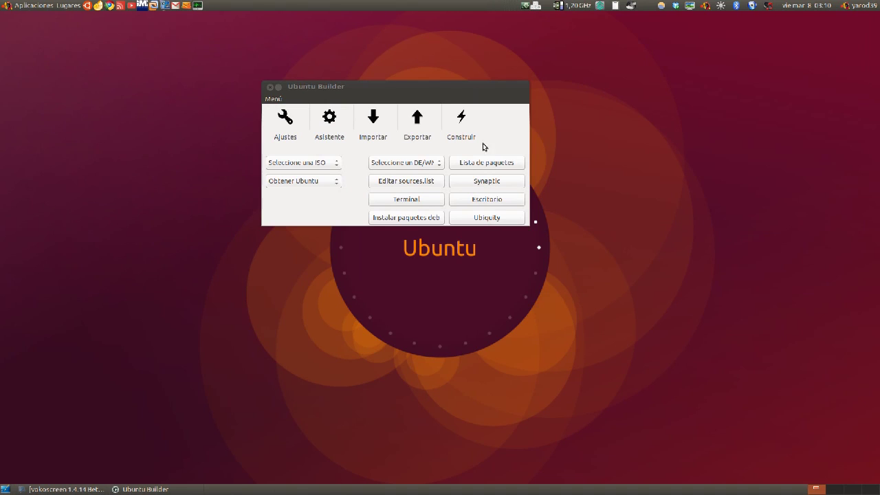
Step: Preview the image's desktop in a Xephyr window, check the desktop's context options, and close the preview
left_click(492, 200)
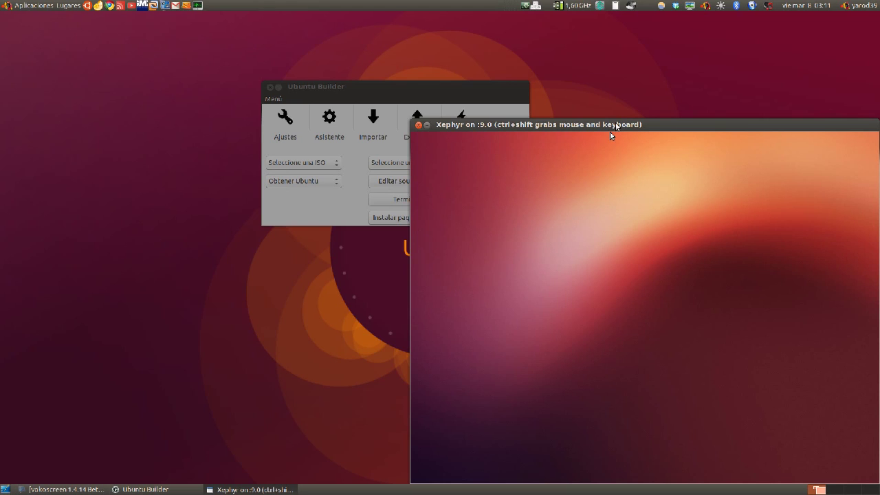
left_click_drag(613, 124, 574, 90)
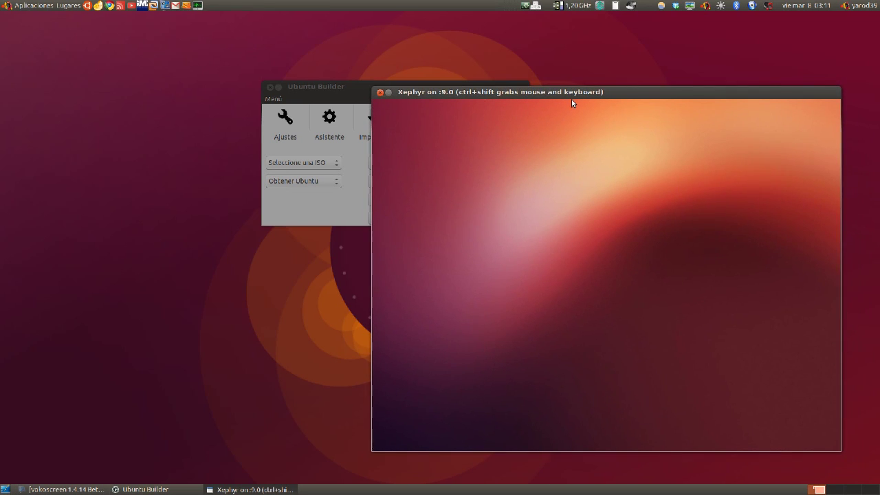
right_click(562, 214)
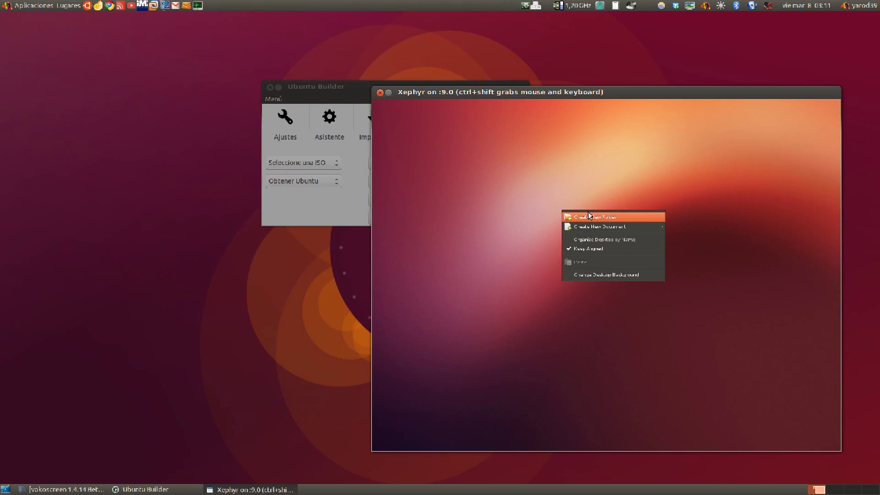
left_click(547, 198)
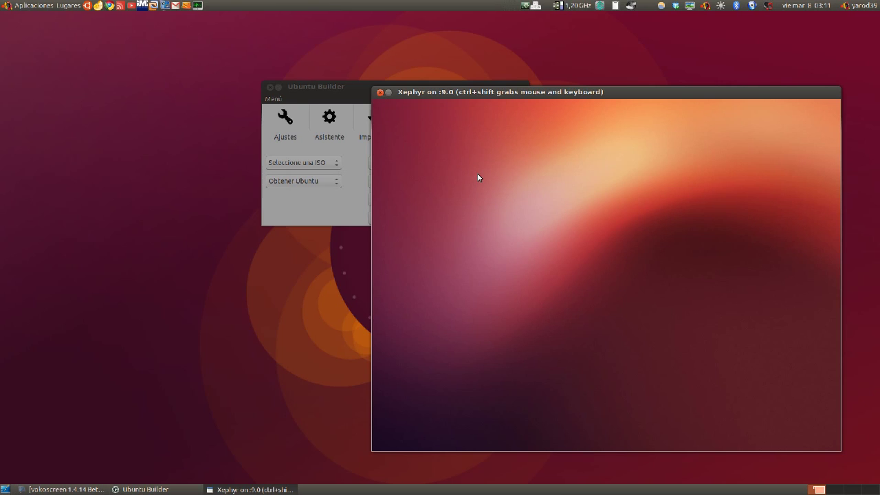
left_click(379, 93)
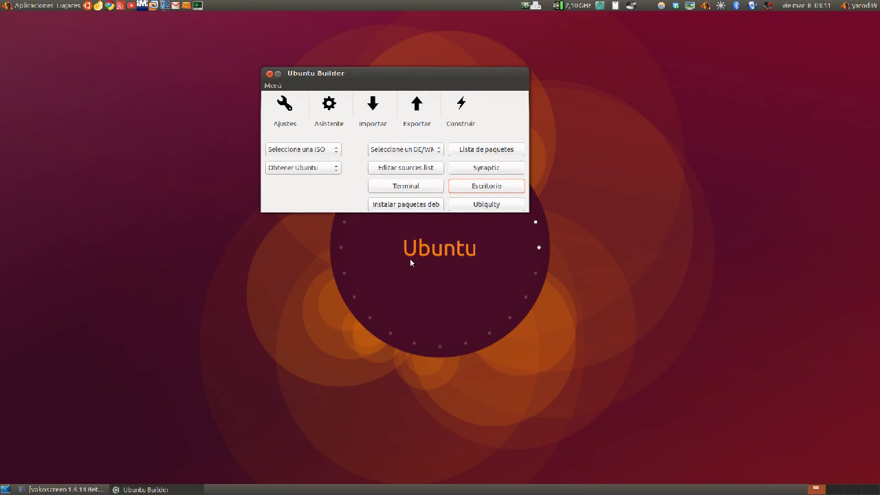
Step: Open the Ubiquity slide editor, review the available slides, and load the English Accessibility slide's source
left_click(494, 204)
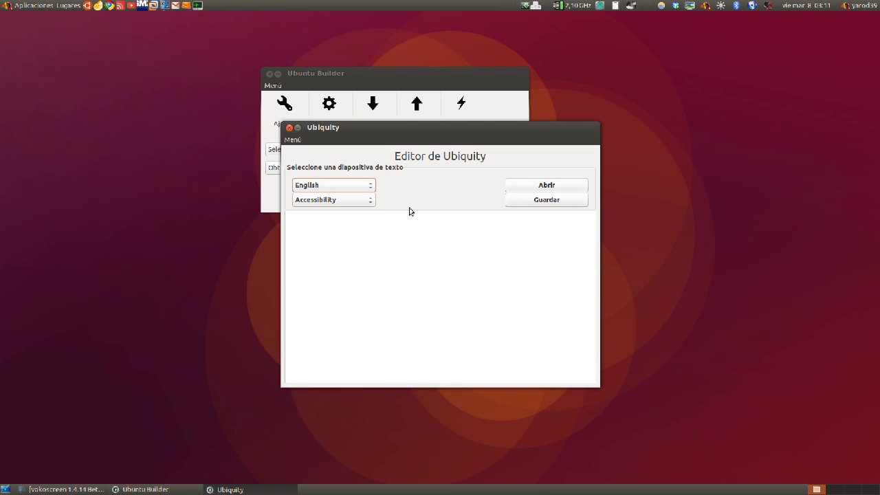
left_click(370, 200)
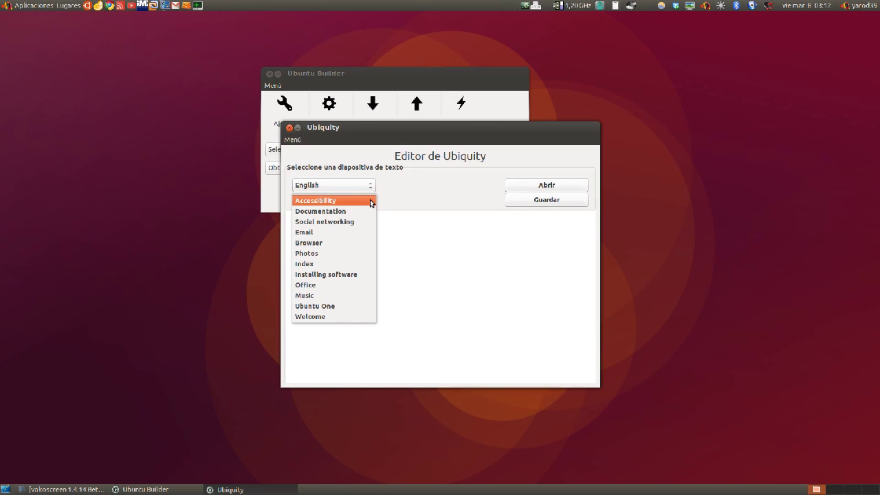
left_click(370, 201)
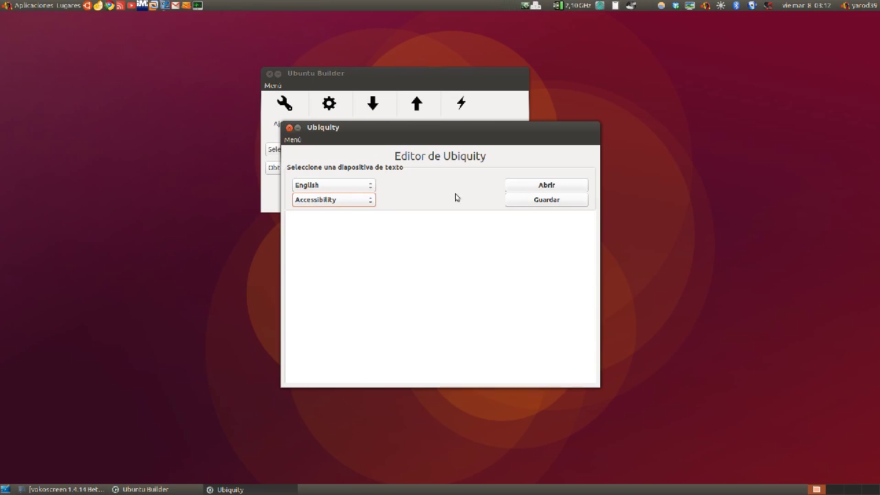
left_click(535, 189)
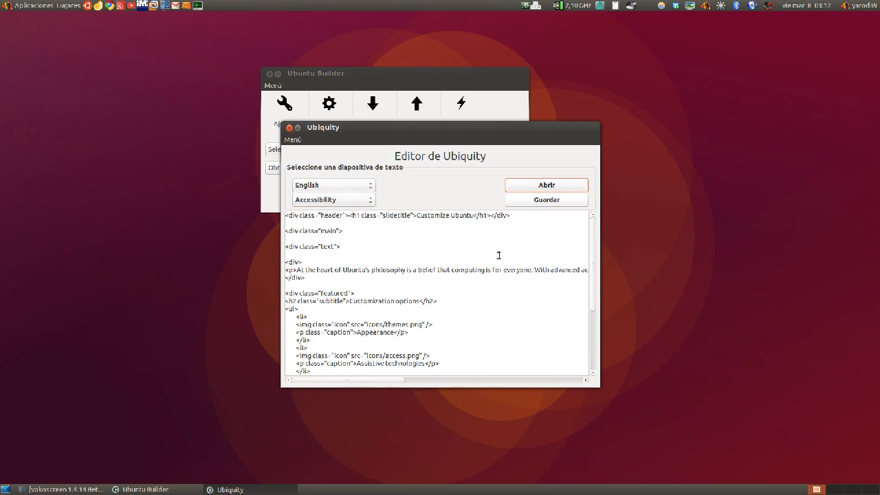
Step: Load the English Browser slide and read through its HTML source from beginning to end
left_click(371, 202)
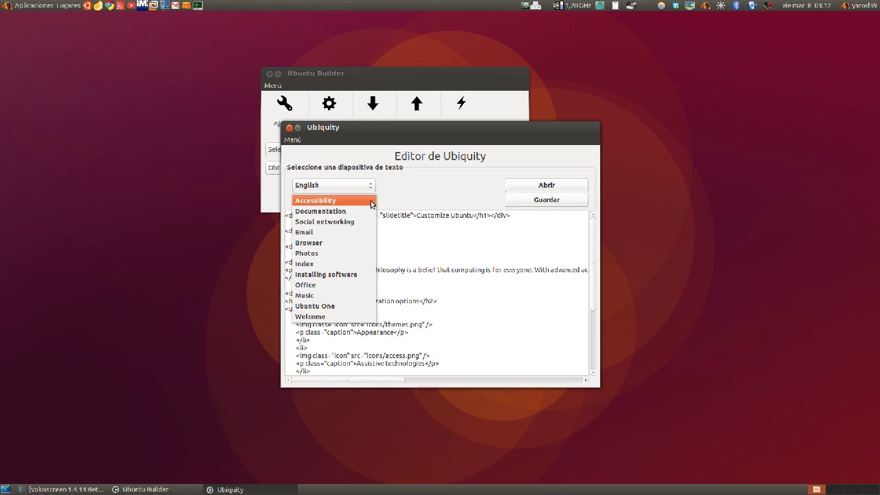
left_click(370, 244)
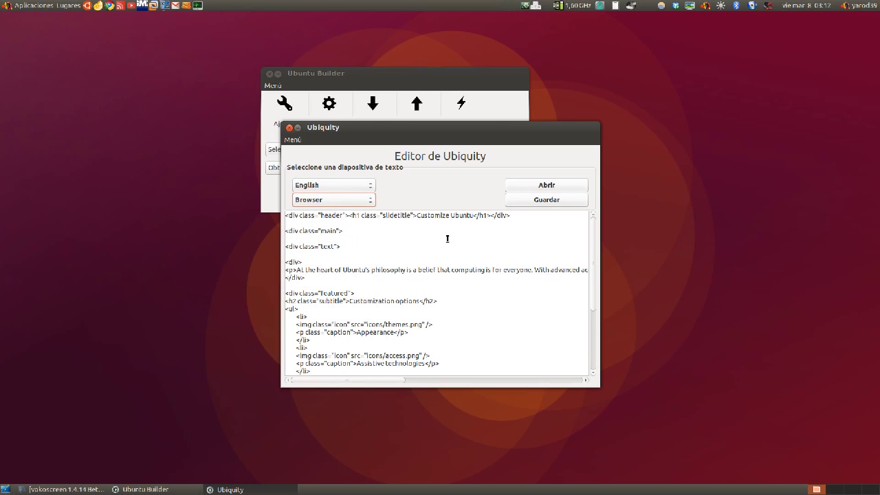
left_click(552, 186)
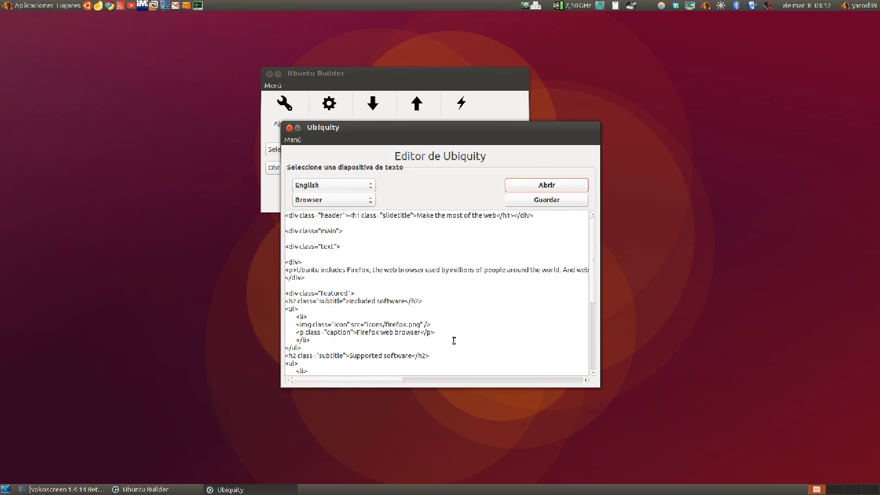
scroll(454, 341, "down", 2)
scroll(453, 341, "down", 2)
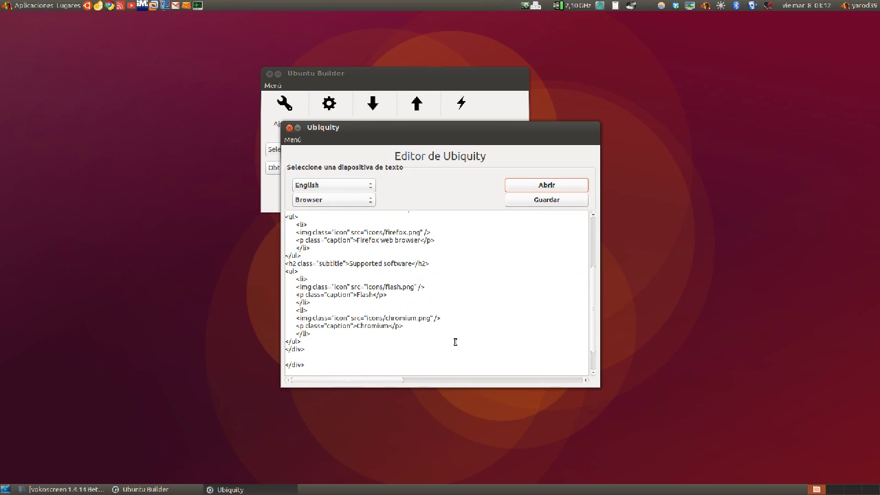
scroll(455, 341, "down", 2)
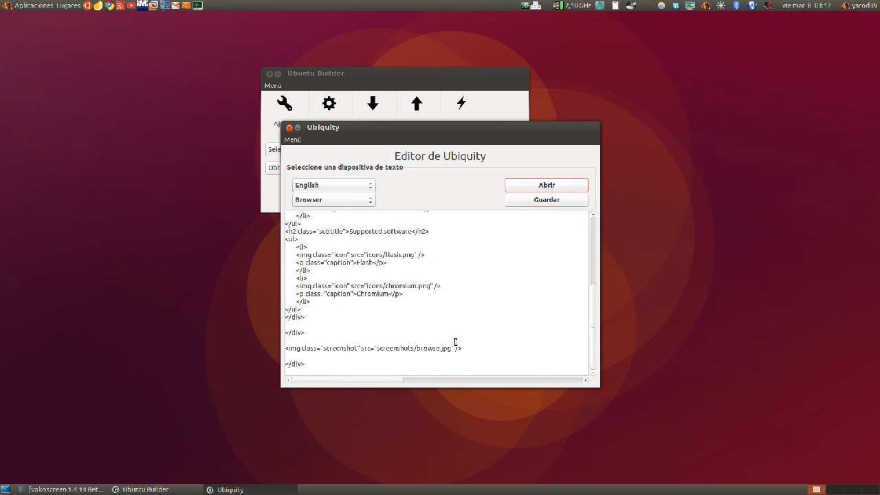
scroll(455, 342, "up", 7)
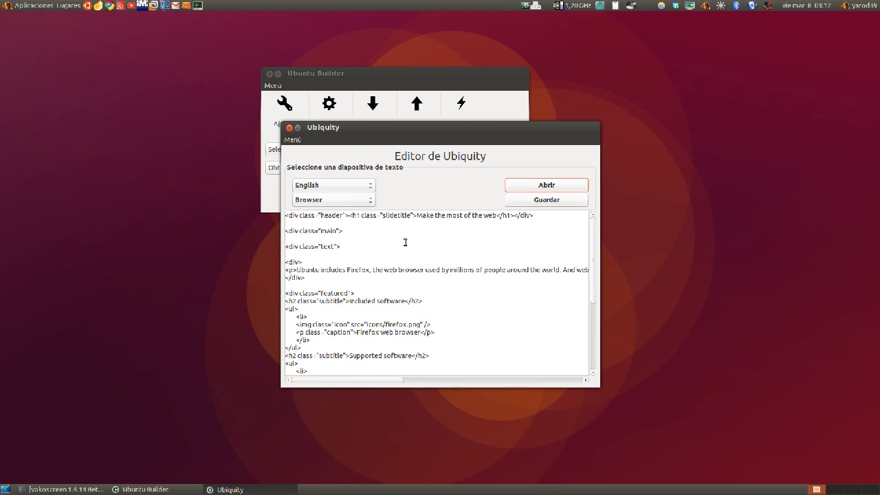
Step: Switch the slide selection back to Accessibility and close the Ubiquity editor without saving
left_click(371, 199)
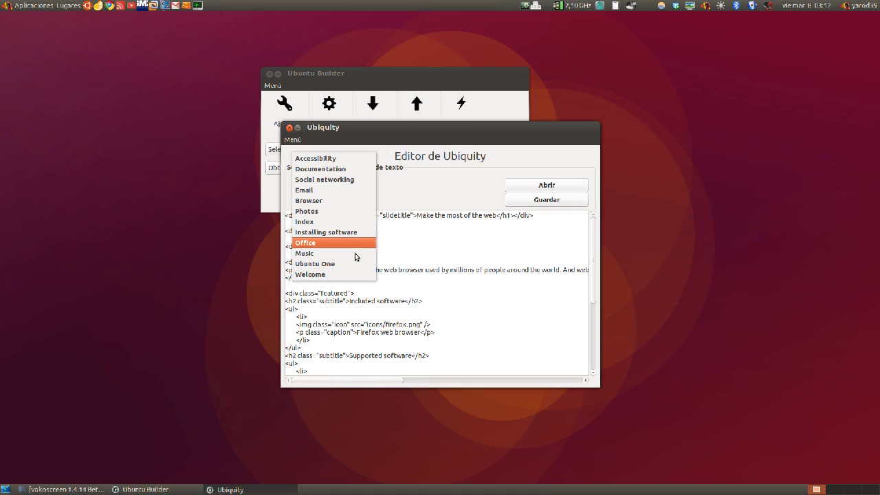
left_click(367, 160)
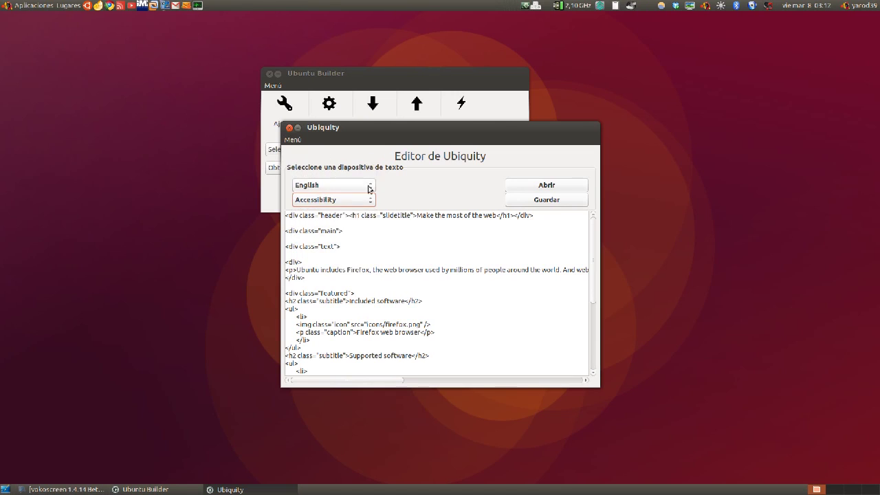
left_click(289, 129)
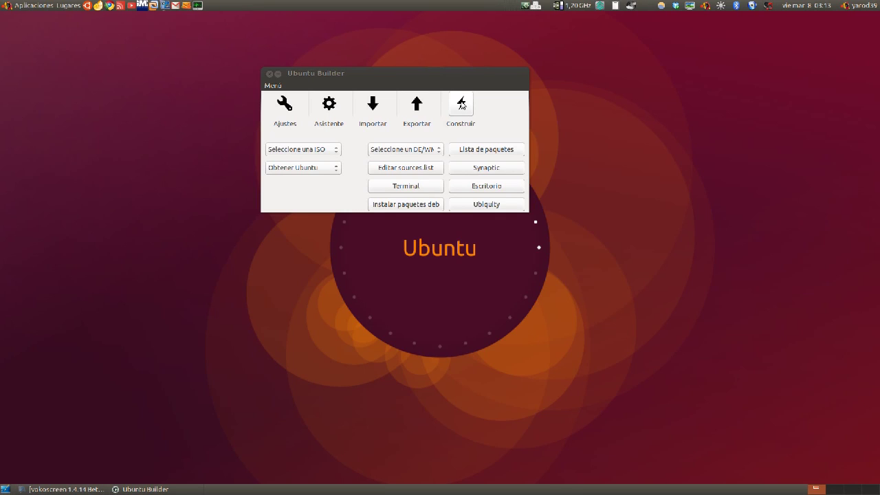
Step: Start building the ISO image and abort the build during file system creation
left_click(461, 105)
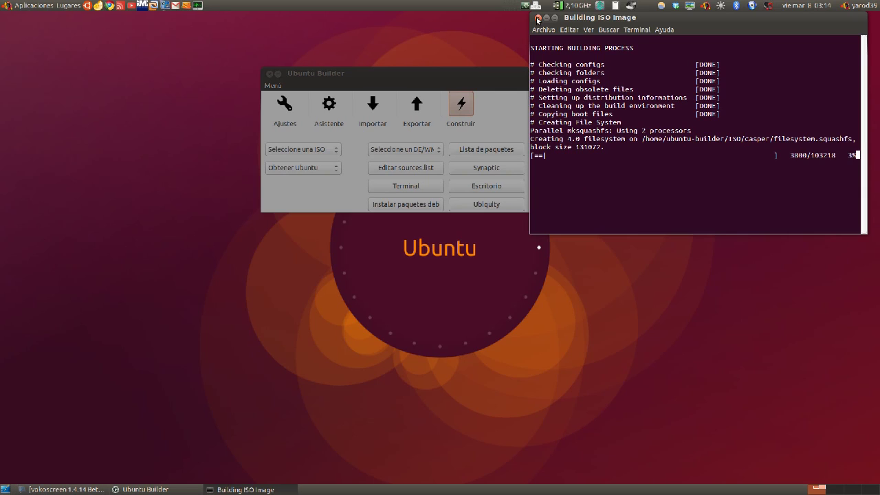
left_click(537, 18)
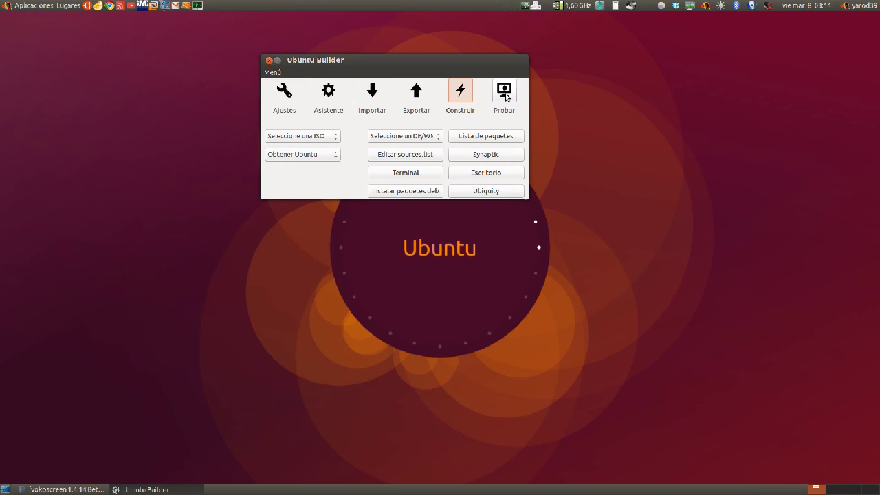
Step: Try out the option for testing the built image
left_click(504, 95)
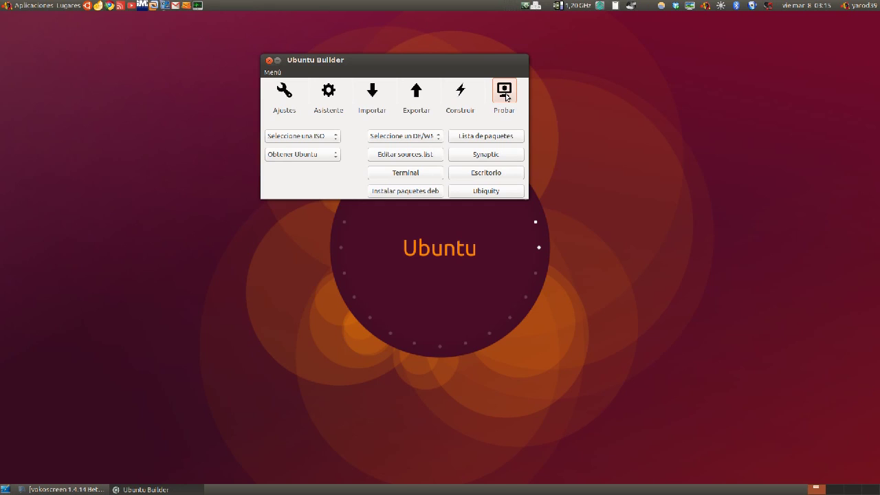
key("ctrl+F10")
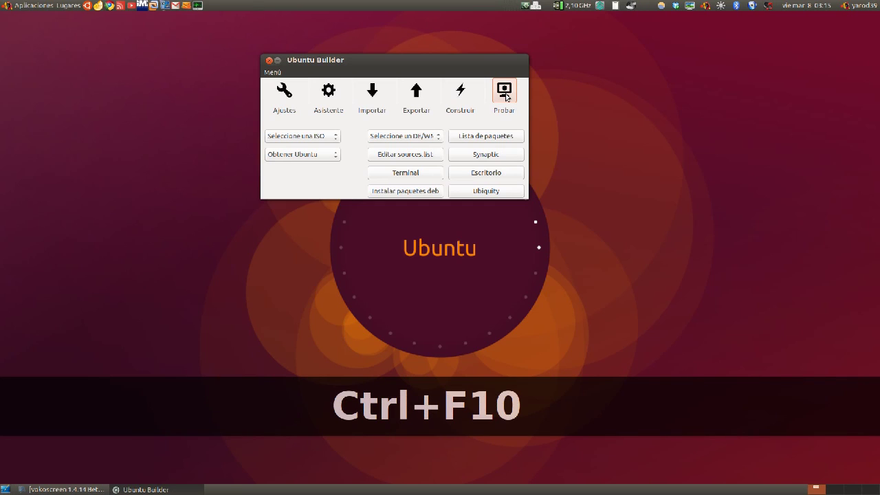